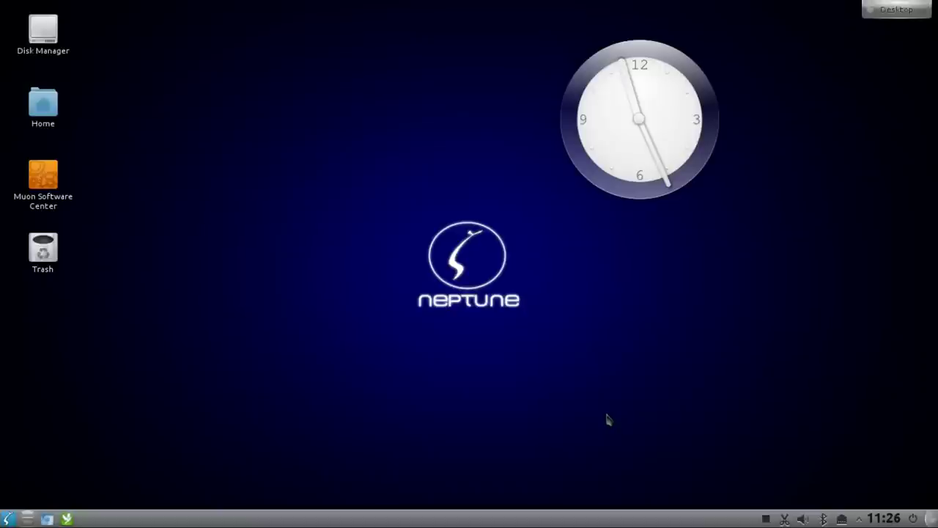
# Open System Settings and show the focus options of the Window Behavior module.
pyautogui.click(8, 518)
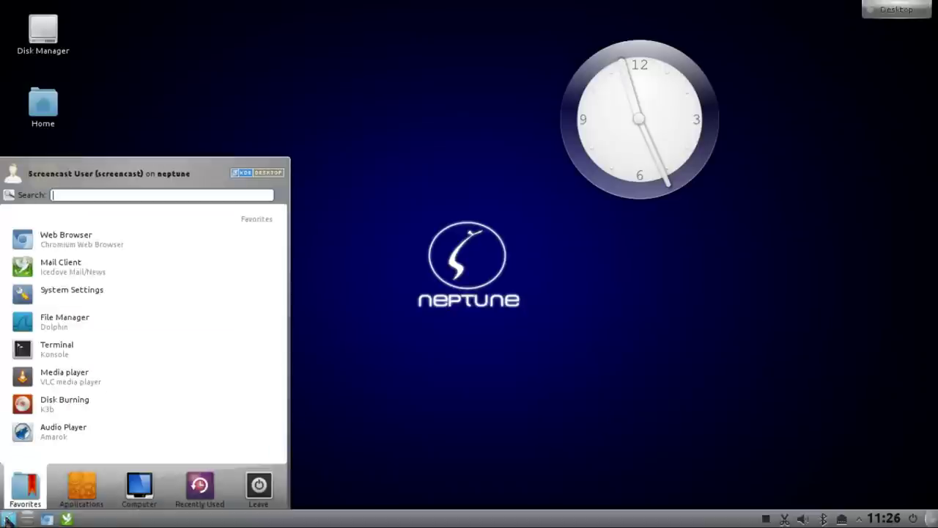
pyautogui.click(93, 294)
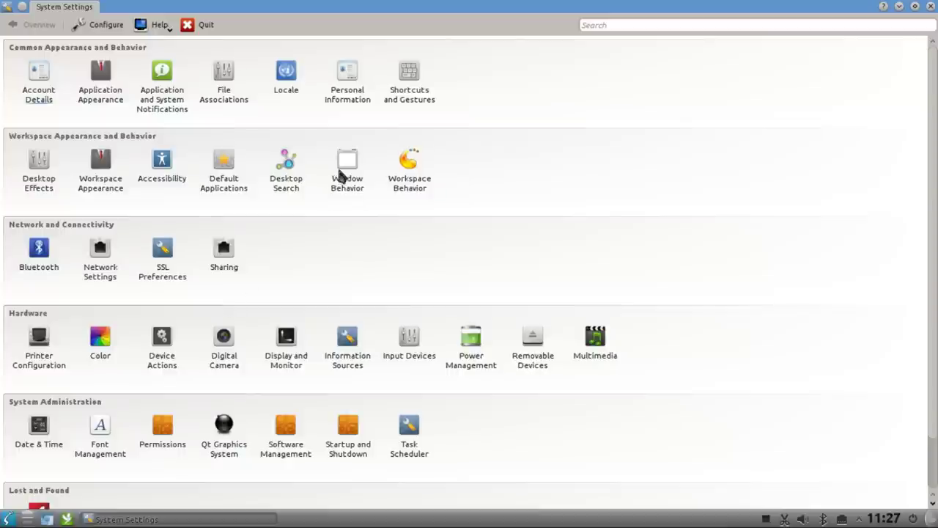
pyautogui.click(340, 176)
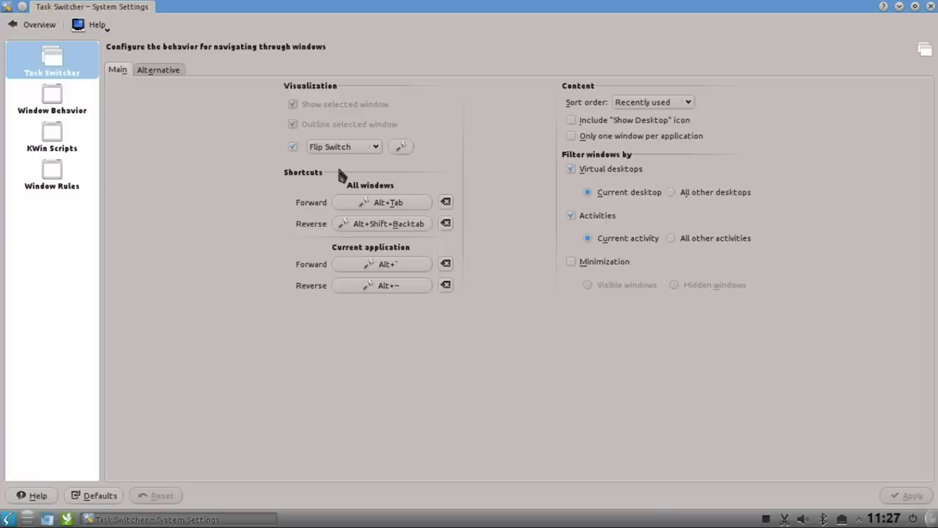
pyautogui.click(77, 101)
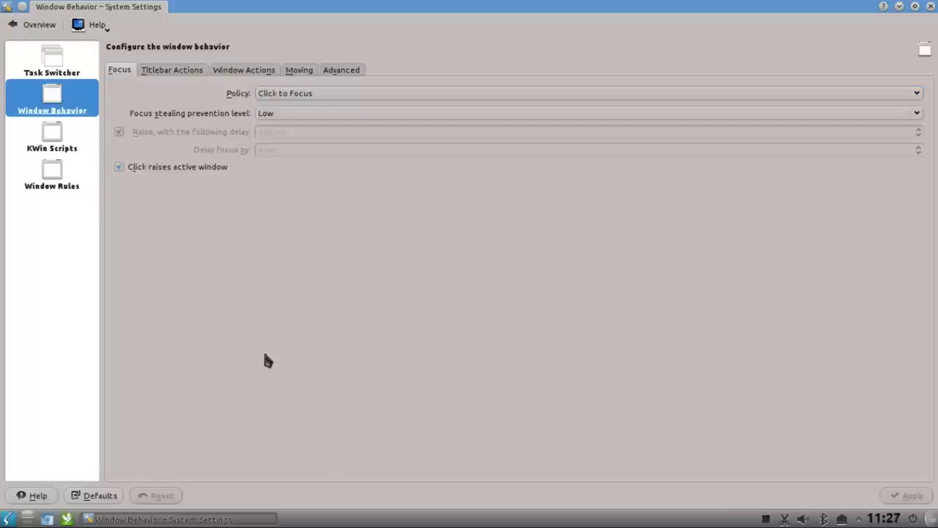
# Open a terminal, place it over the lower half of the settings window, and bring the settings window back to the front.
pyautogui.hotkey('ctrl', 'alt', 't')
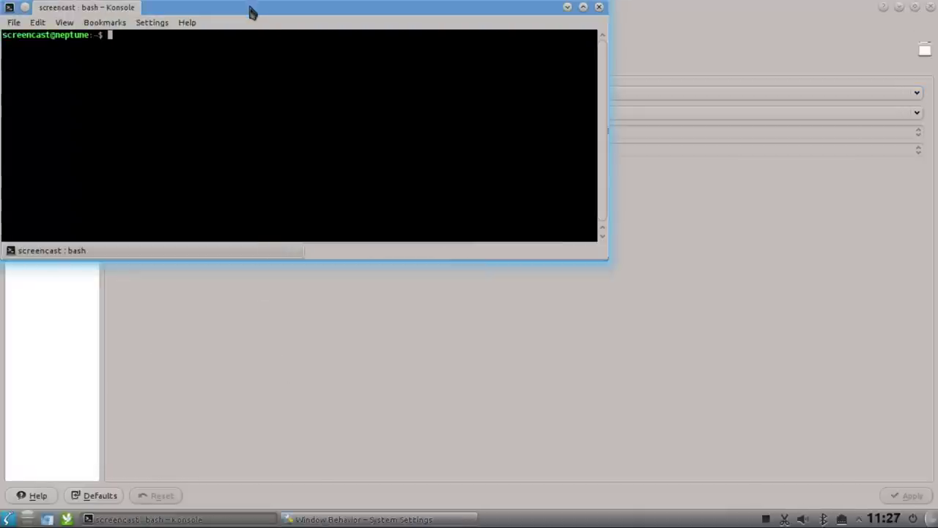
pyautogui.moveTo(252, 12); pyautogui.dragTo(458, 214)
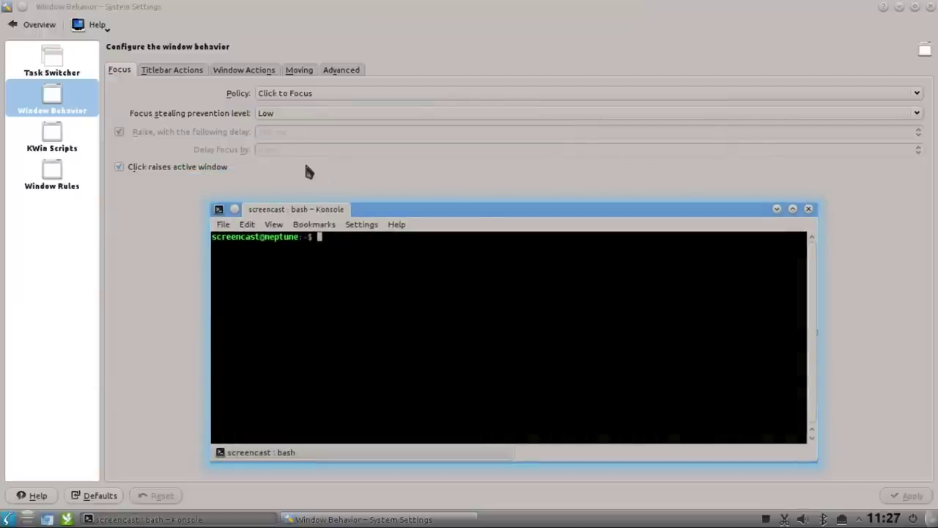
pyautogui.click(163, 239)
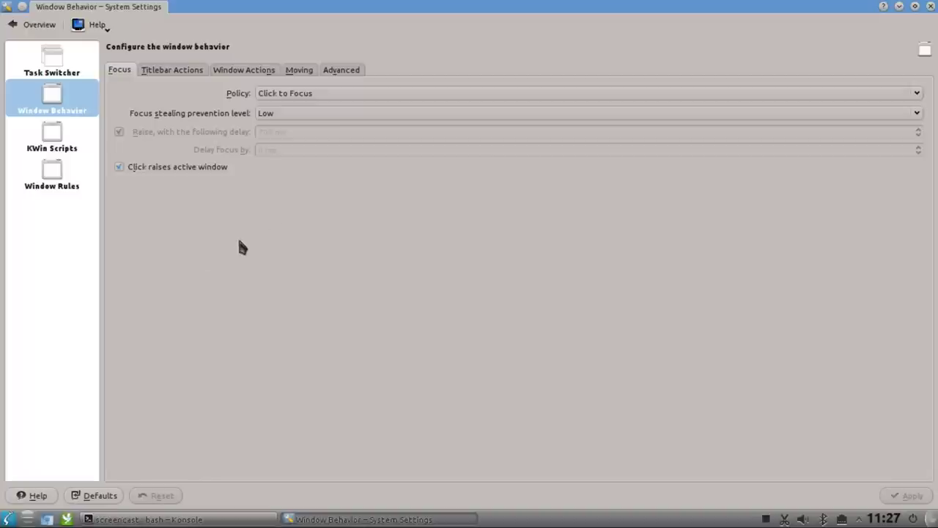
# Set the focus policy to Focus Follows Mouse with a raise delay of 200 ms.
pyautogui.click(328, 98)
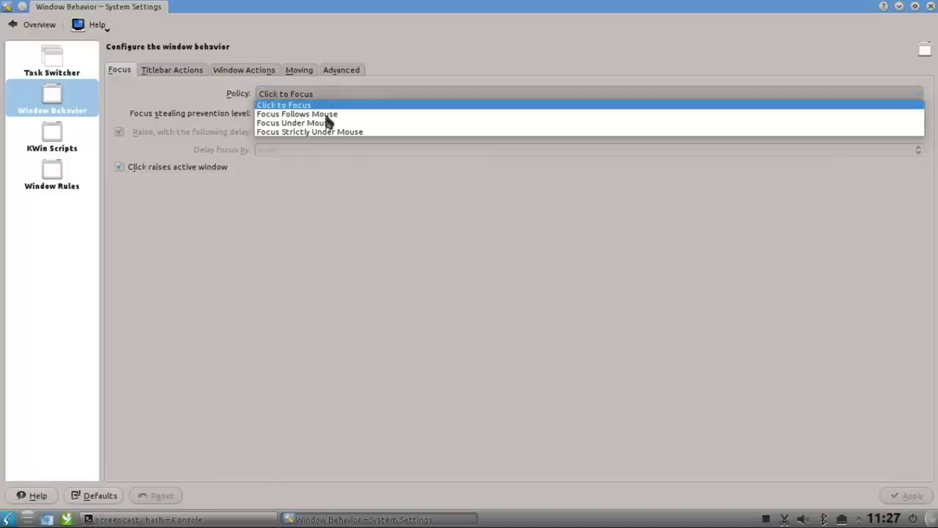
pyautogui.click(324, 115)
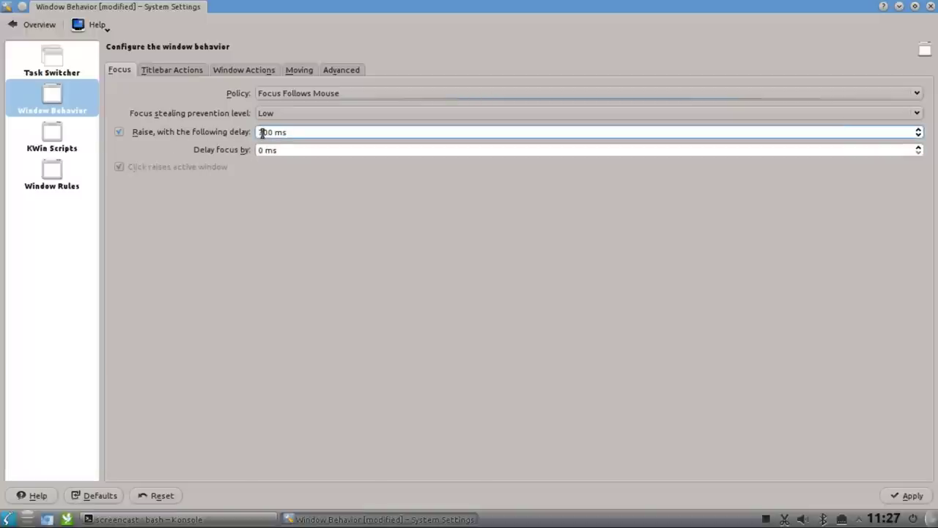
pyautogui.moveTo(262, 132); pyautogui.dragTo(258, 156)
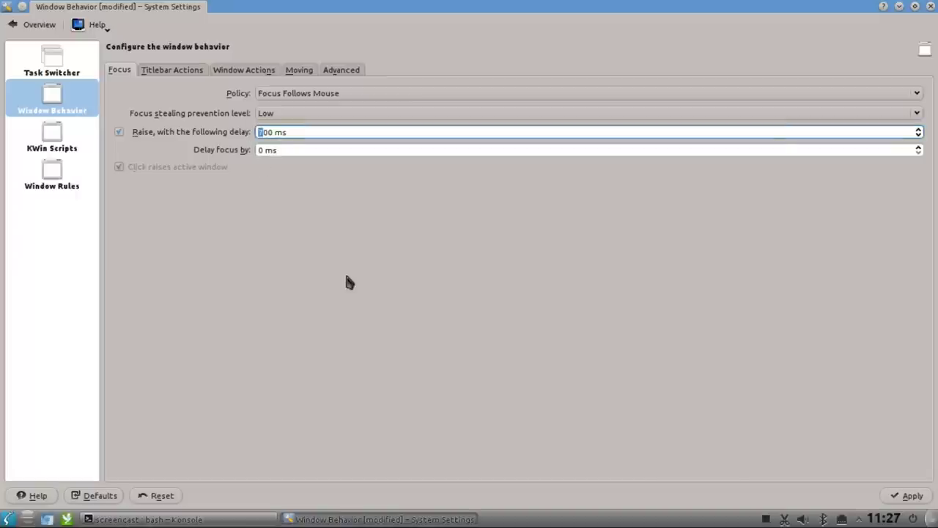
pyautogui.write('2')
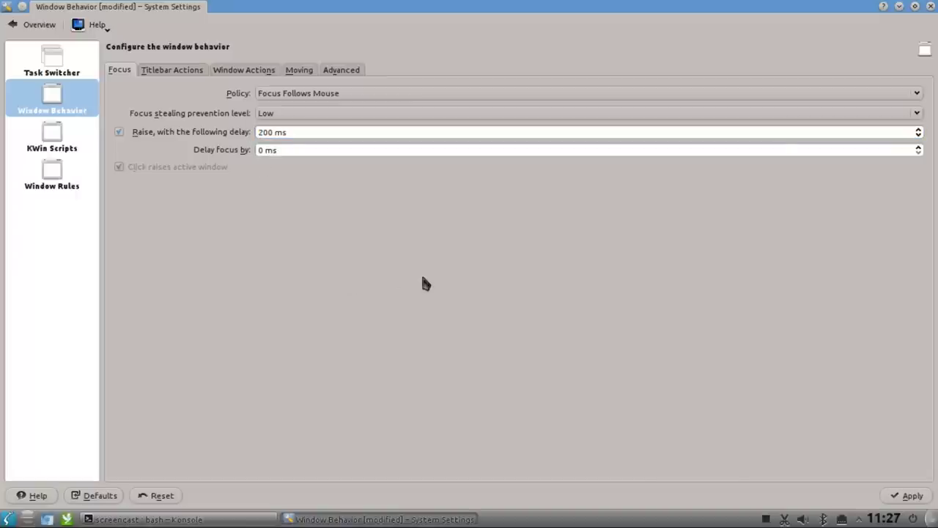
# Bring the terminal forward, shift it slightly away from the settings fields, and apply the changed focus settings.
pyautogui.click(147, 519)
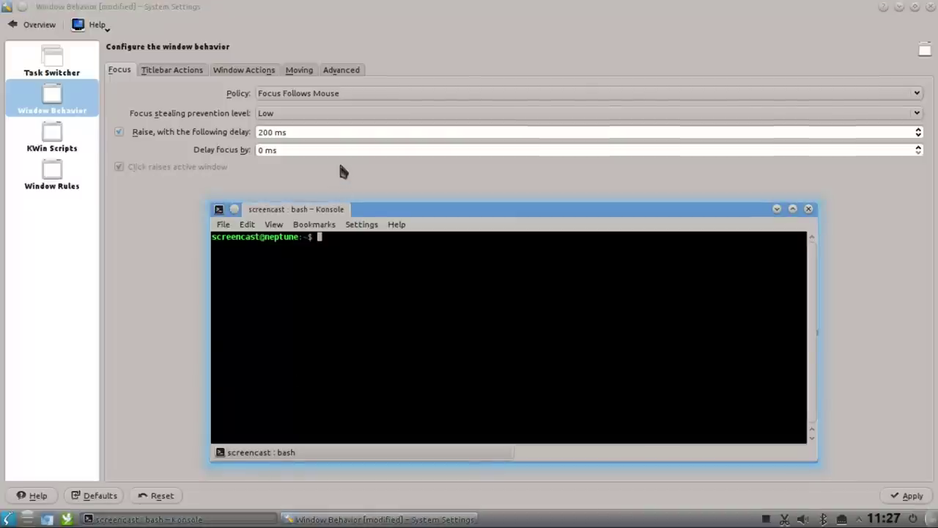
pyautogui.moveTo(422, 227); pyautogui.dragTo(474, 246)
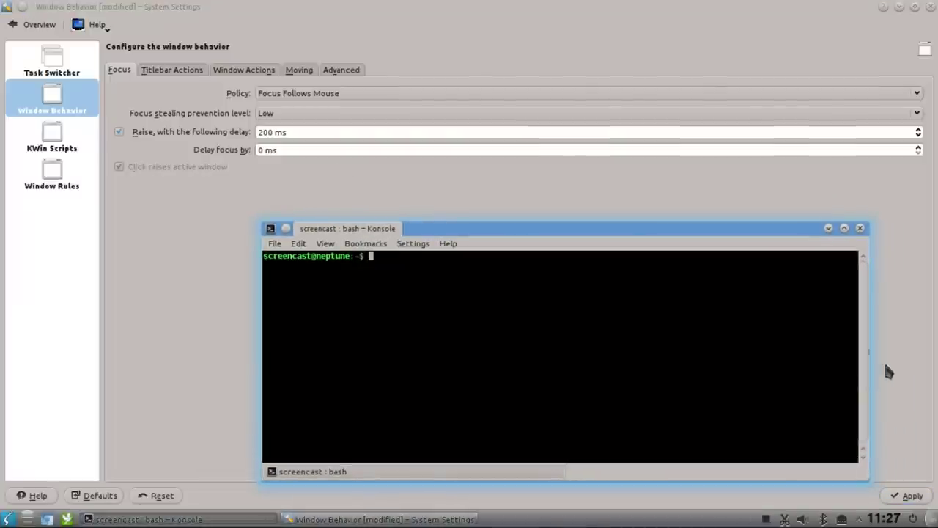
pyautogui.moveTo(892, 466)
pyautogui.click(907, 497)
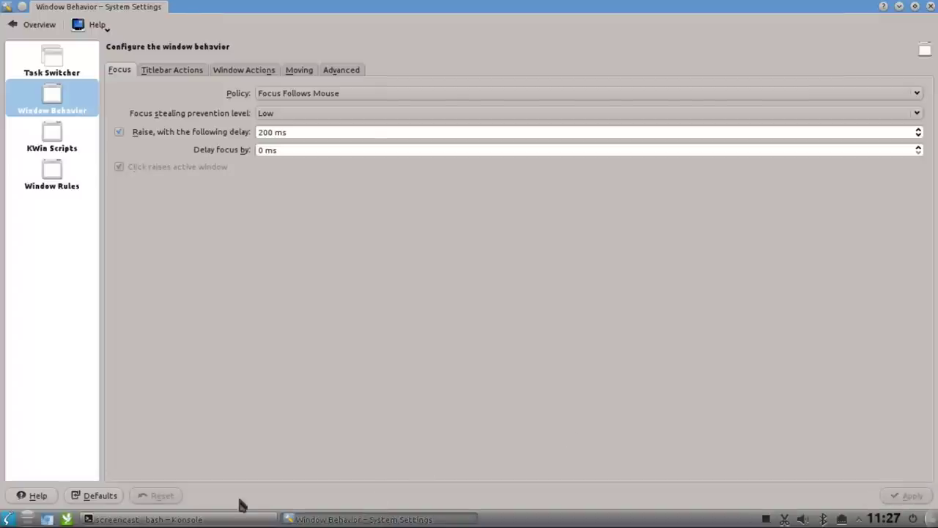
# Restore the maximized settings window so it partly overlaps the terminal, and test raising by pointing at each window in turn.
pyautogui.click(184, 515)
pyautogui.moveTo(169, 289)
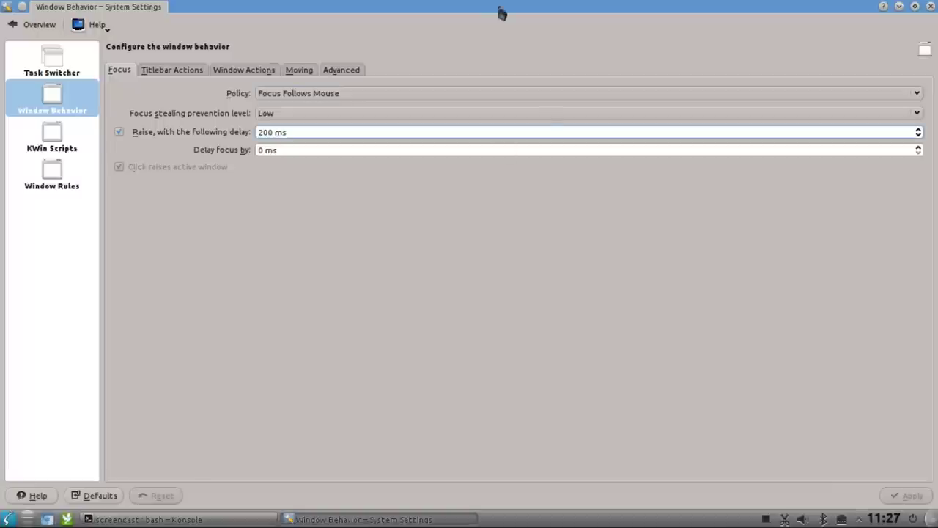
pyautogui.moveTo(490, 4); pyautogui.dragTo(338, 16)
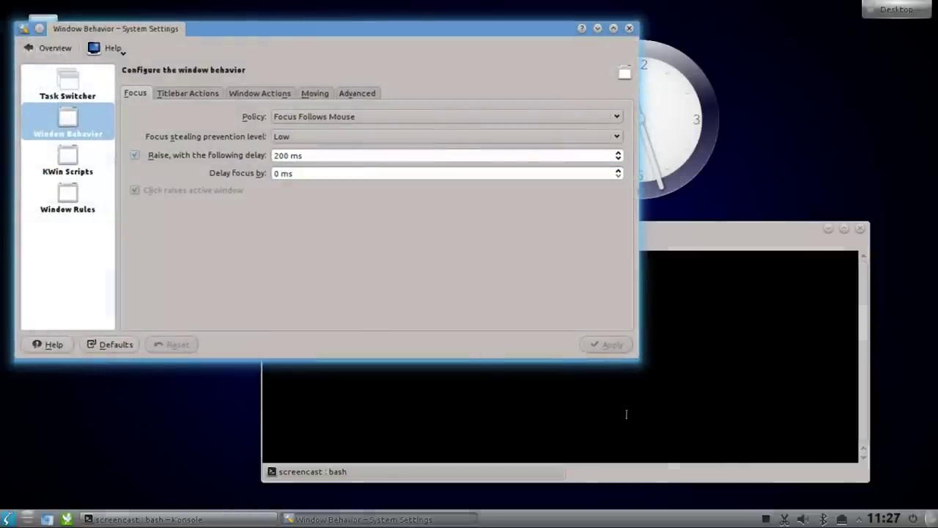
pyautogui.moveTo(624, 412)
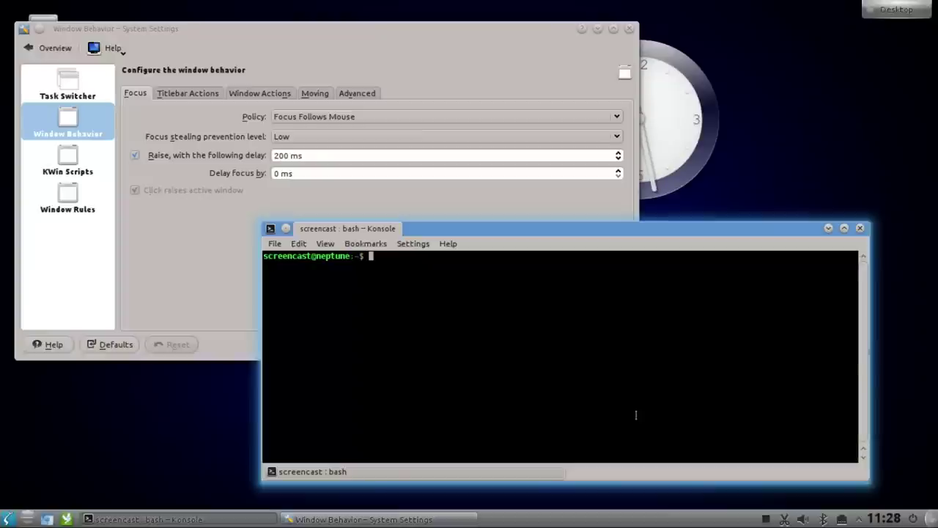
pyautogui.moveTo(185, 280)
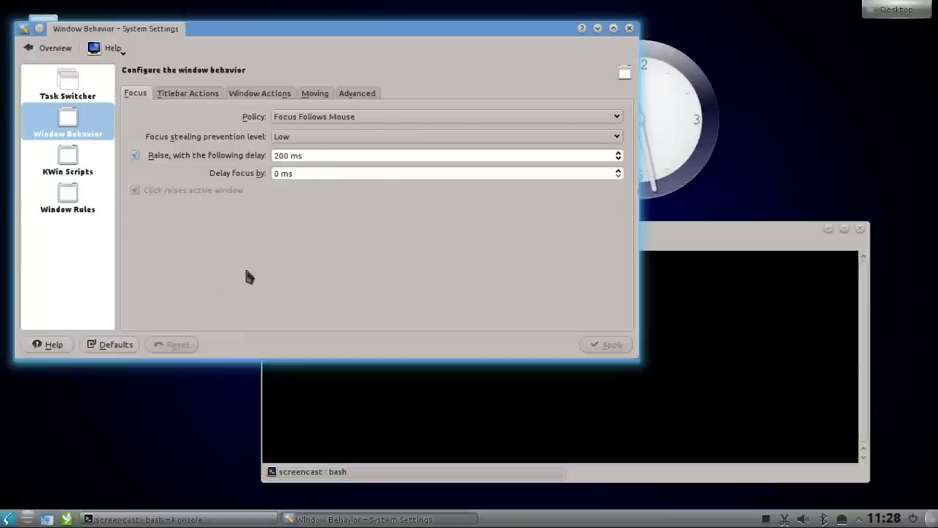
# Disable raising with a delay, set the focus delay to 200 ms, and apply the changes.
pyautogui.click(135, 156)
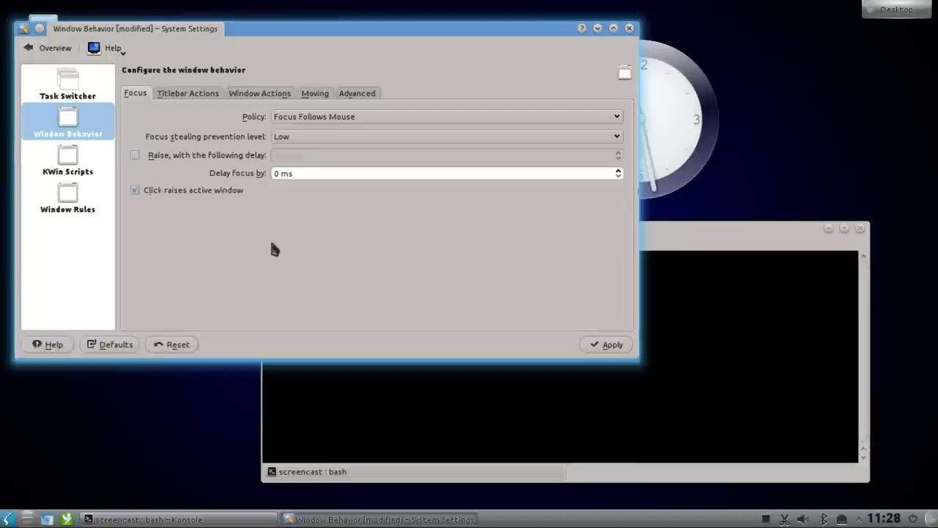
pyautogui.click(269, 173)
pyautogui.write('200')
pyautogui.press('Tab')
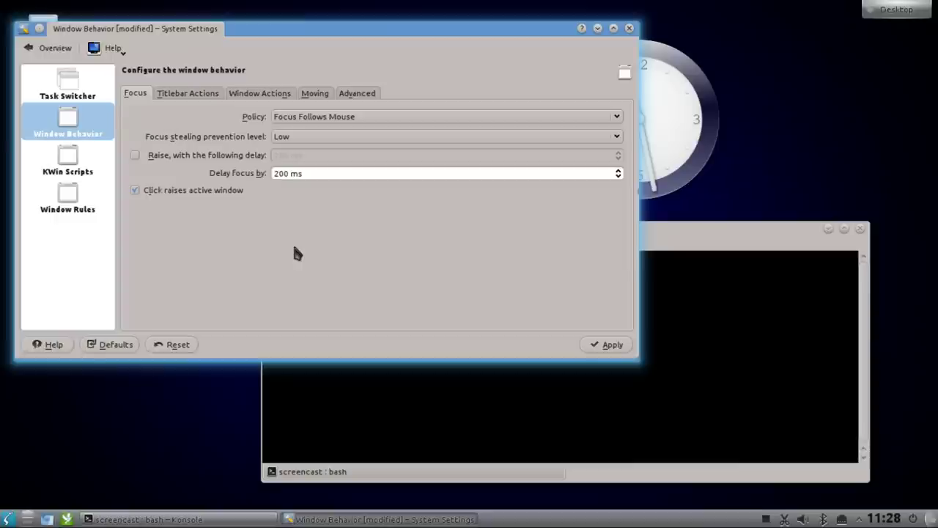
pyautogui.click(620, 389)
pyautogui.click(313, 297)
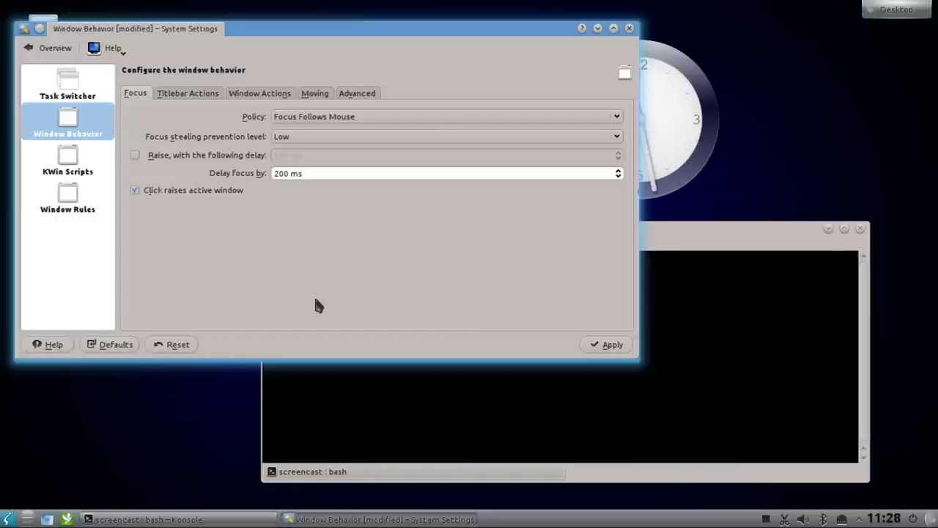
pyautogui.click(605, 345)
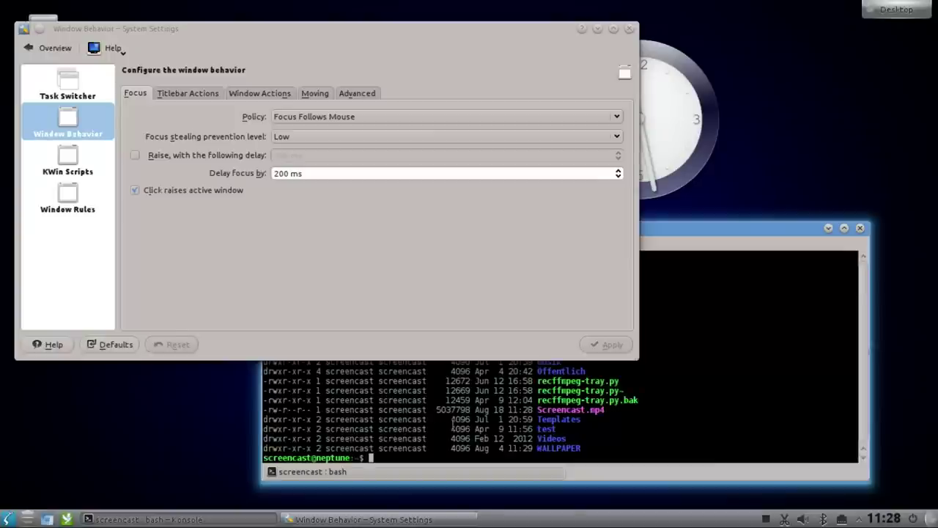
# Return to the settings window and change the focus policy to Focus Under Mouse.
pyautogui.moveTo(335, 266)
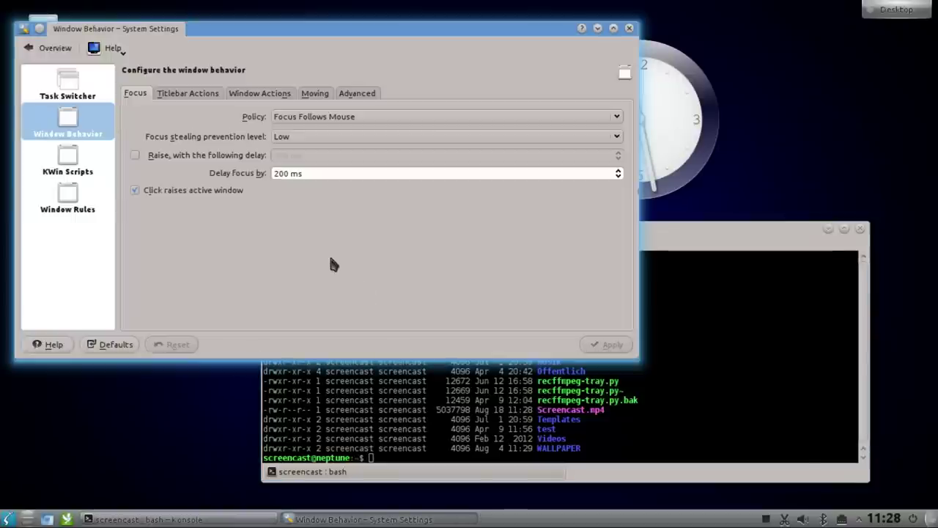
pyautogui.click(338, 122)
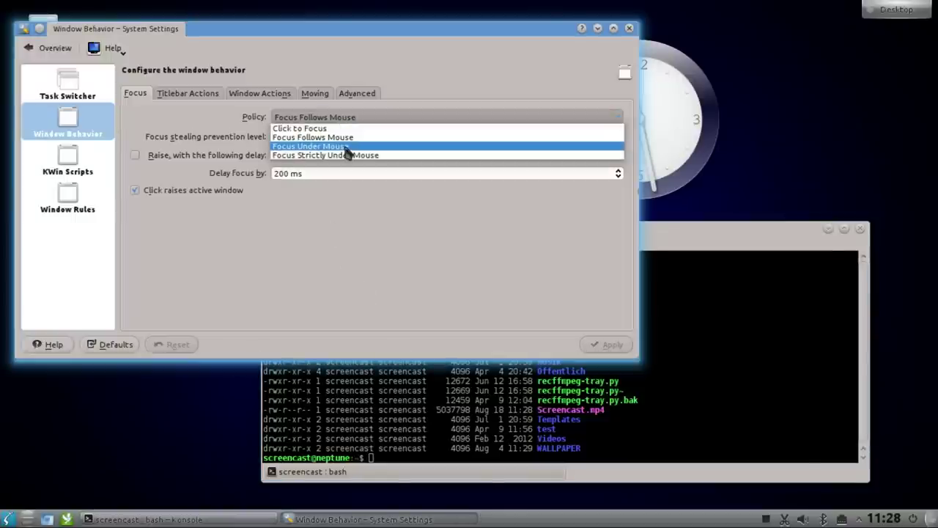
pyautogui.click(346, 149)
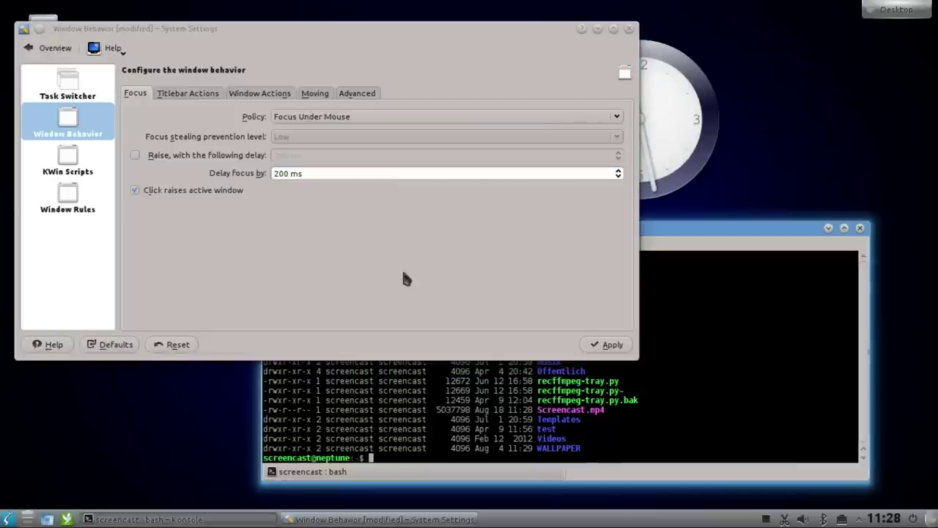
pyautogui.click(317, 175)
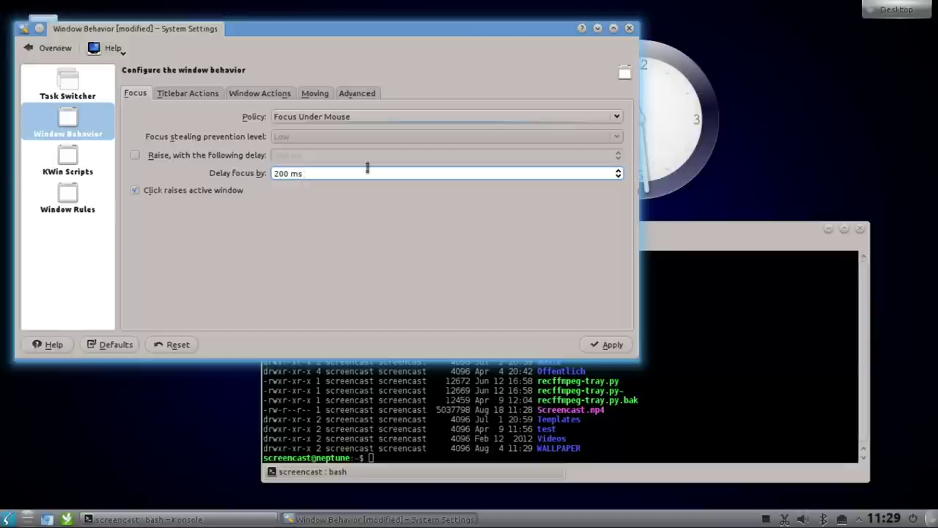
pyautogui.click(425, 116)
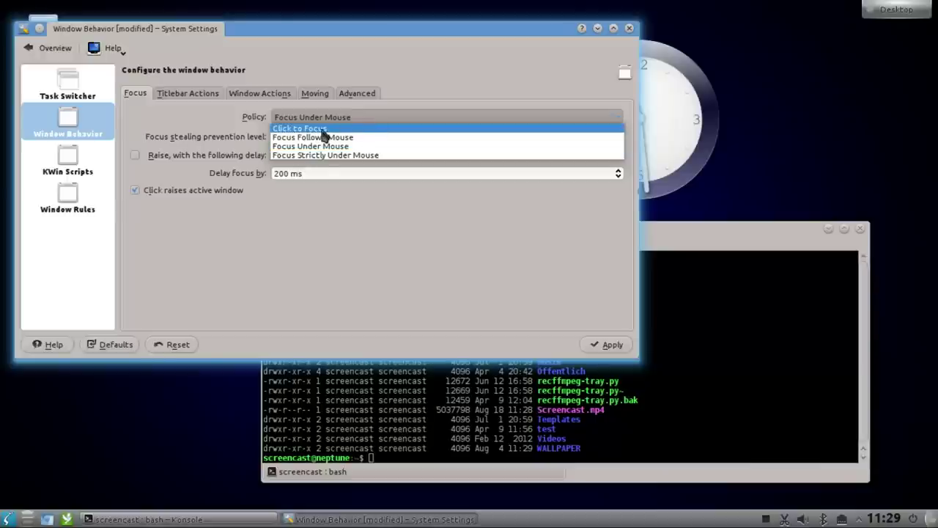
pyautogui.click(327, 234)
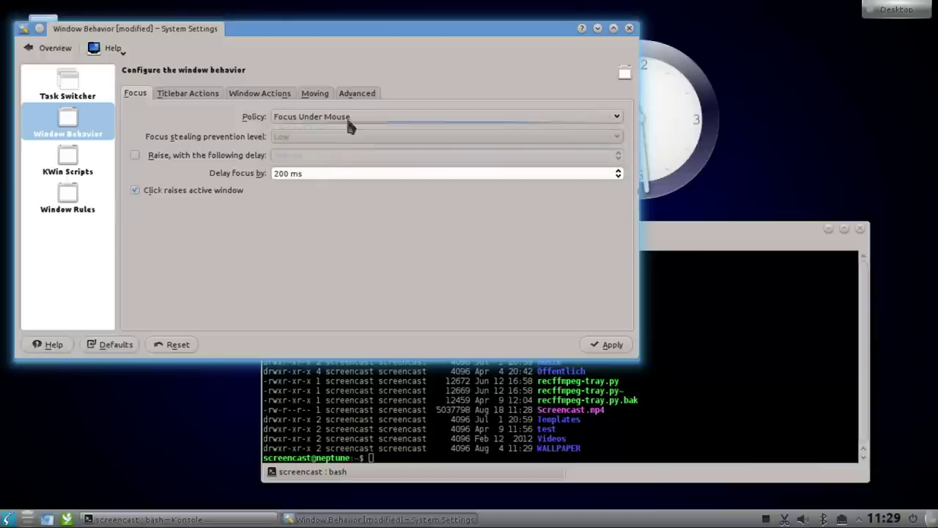
# Test focusing and raising by switching back and forth between the terminal and the settings window.
pyautogui.moveTo(563, 400)
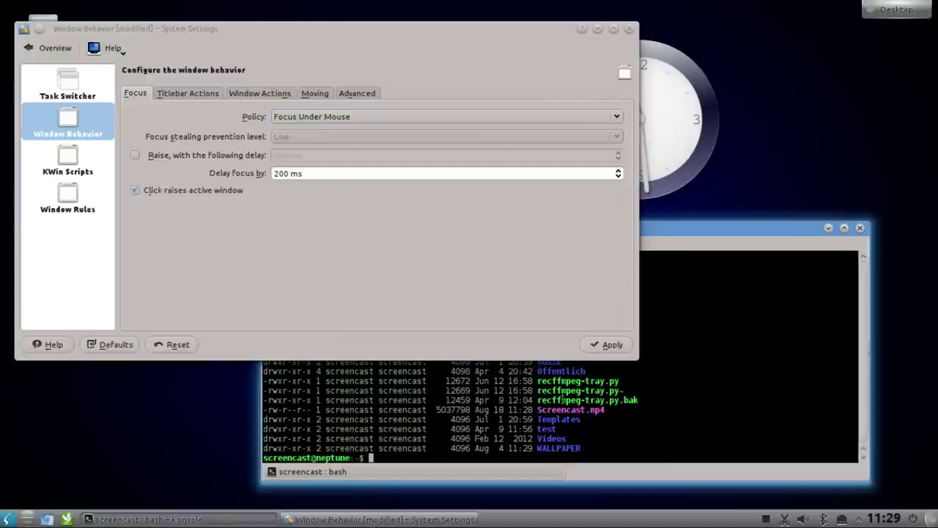
pyautogui.moveTo(132, 189)
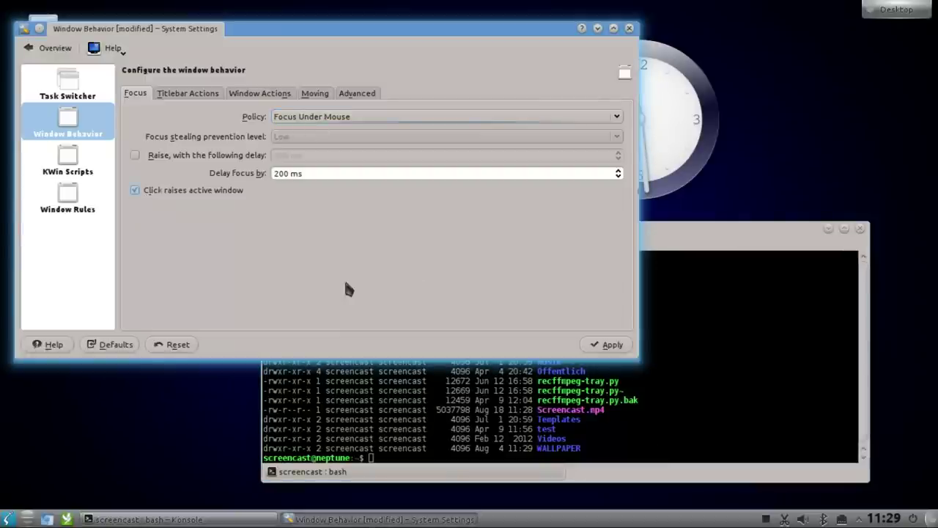
pyautogui.moveTo(625, 400)
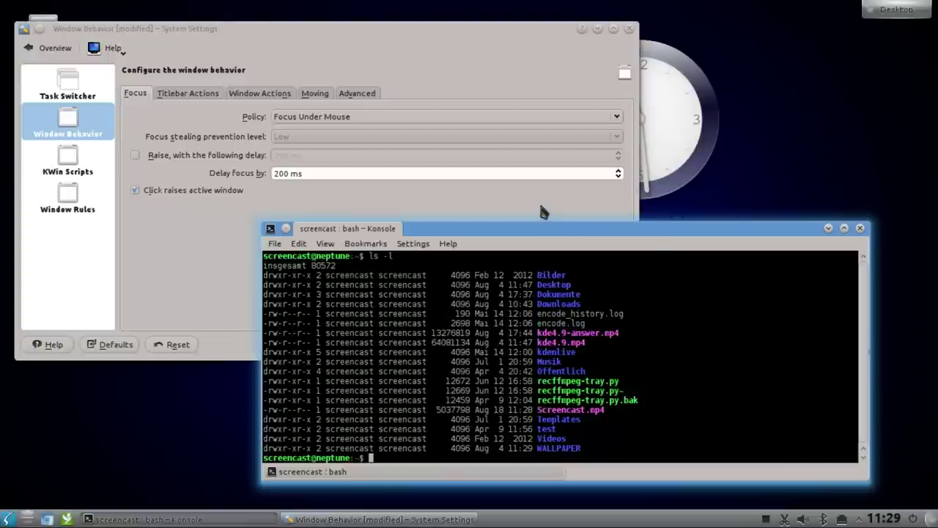
pyautogui.moveTo(540, 208)
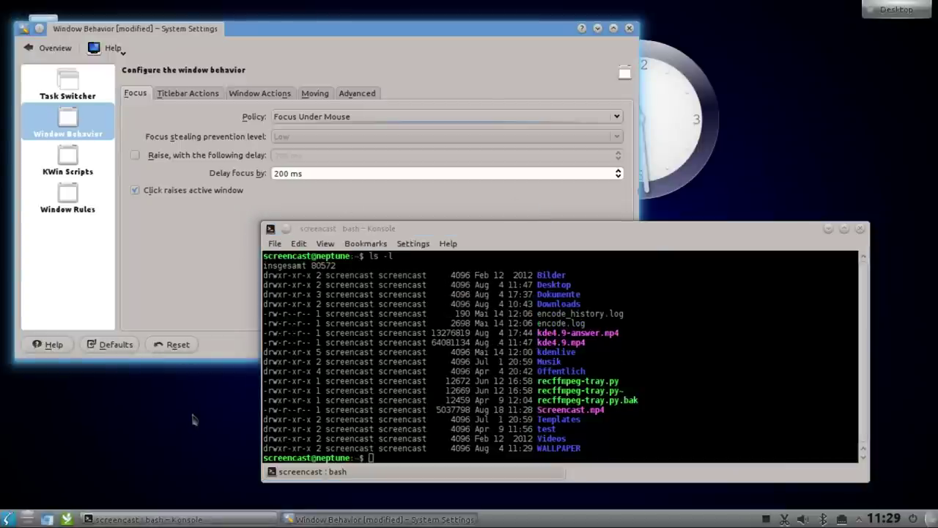
pyautogui.click(204, 286)
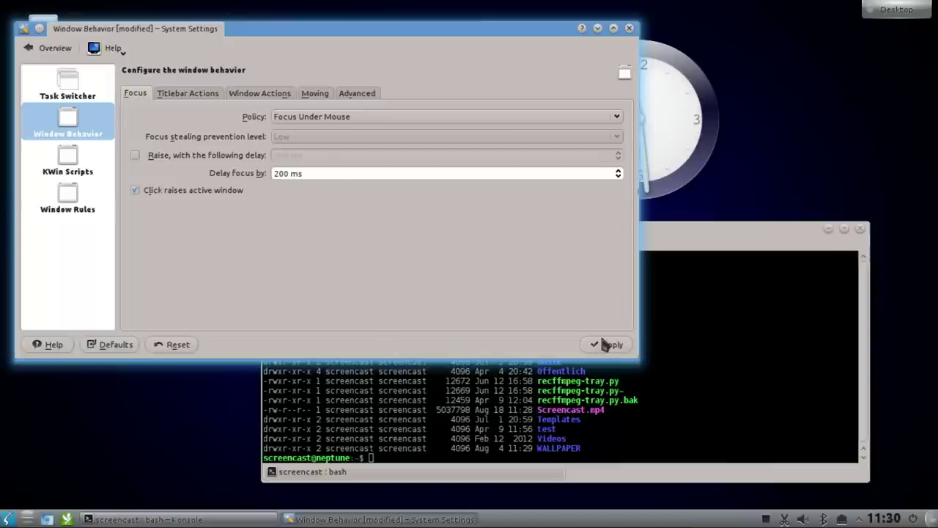
pyautogui.click(690, 351)
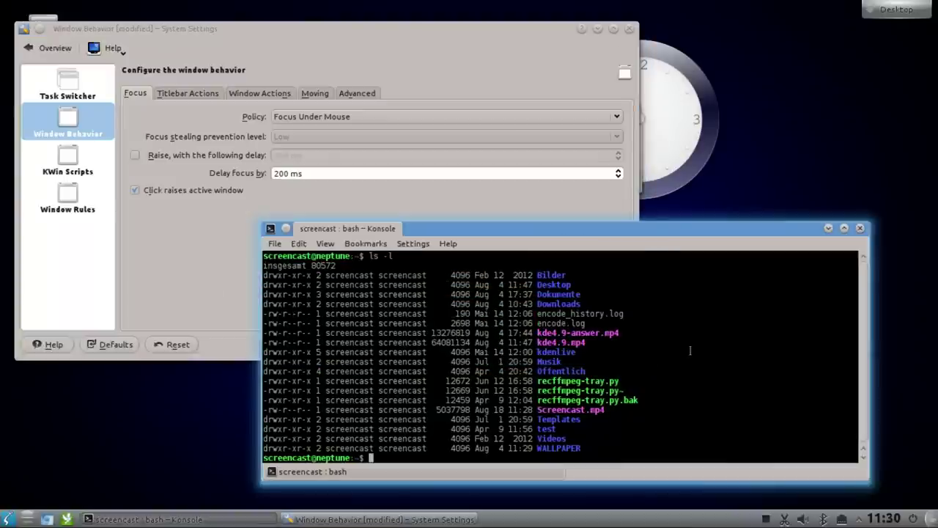
pyautogui.click(226, 253)
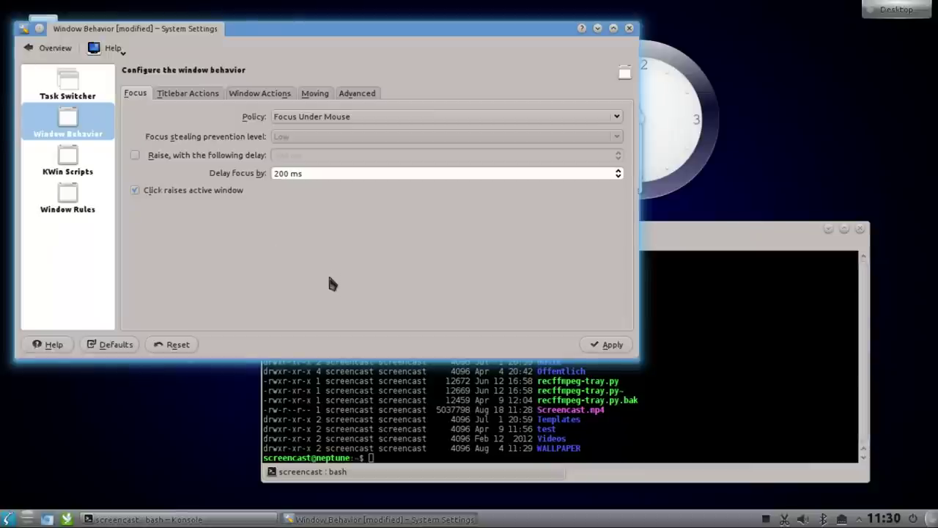